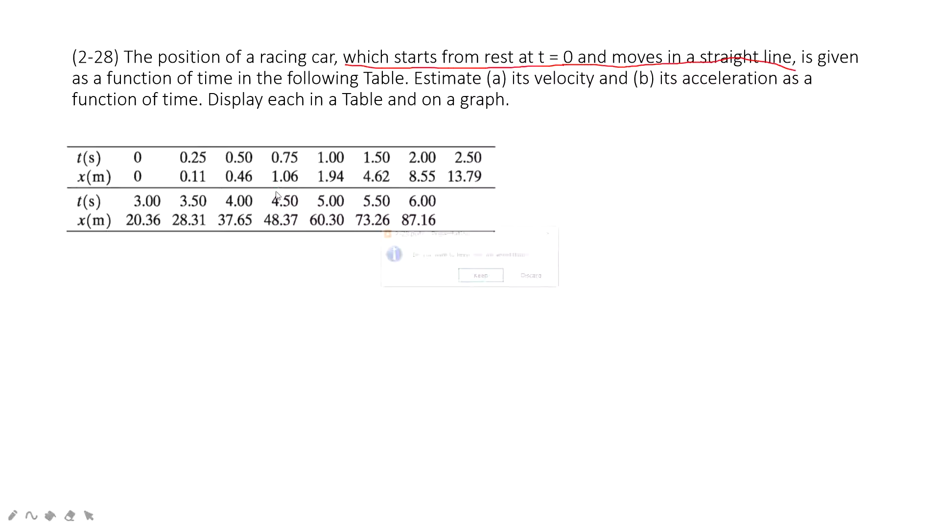
- Discard the slide ink annotations and switch to the 2-28.xlsx workbook
click(534, 277)
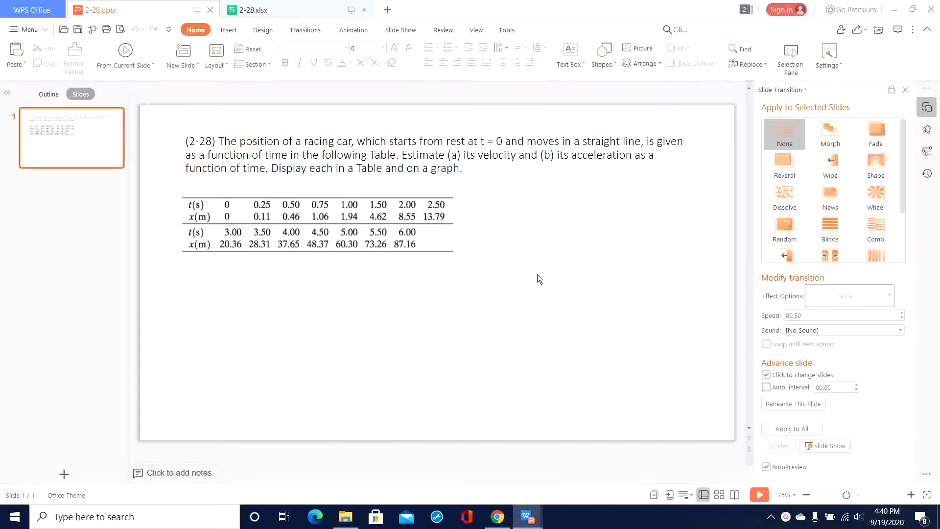
click(282, 12)
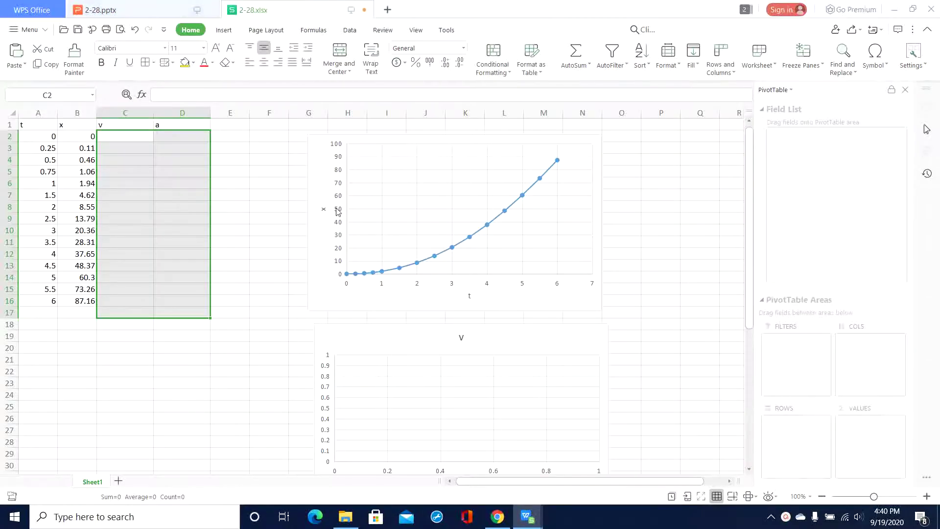
click(252, 210)
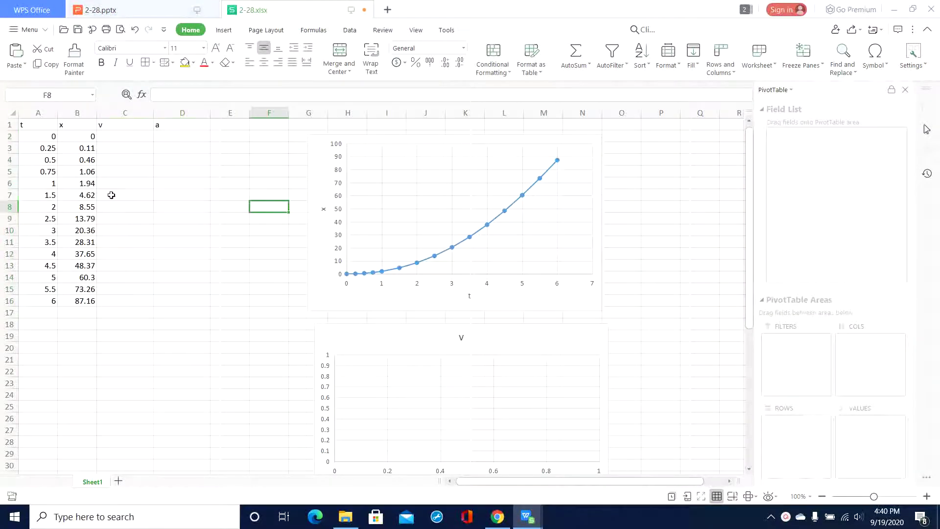
- Check the t and x headers and first time value, glance at the problem slide, and return
click(32, 127)
click(71, 126)
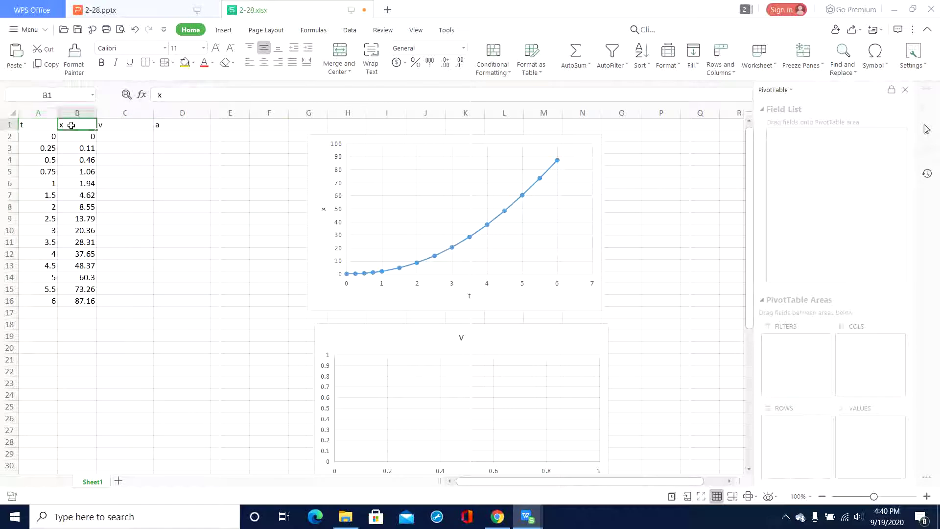
click(41, 139)
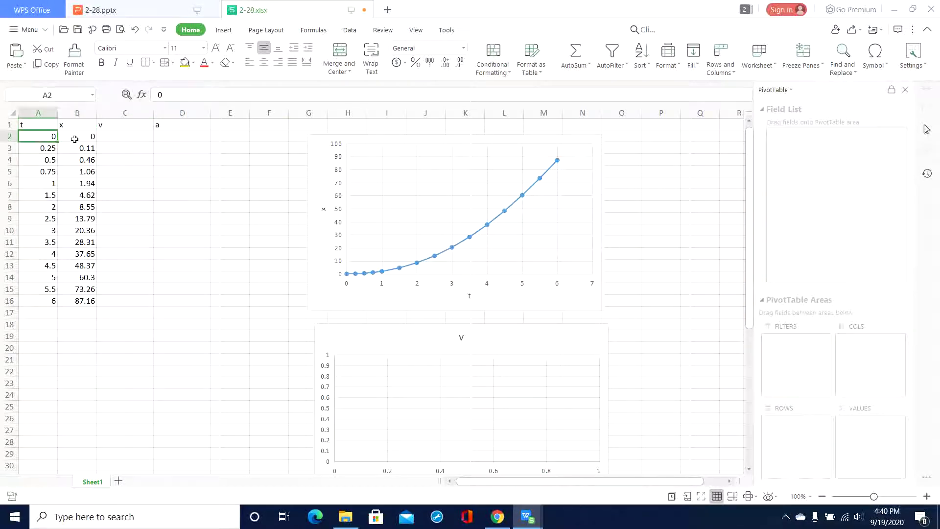
click(98, 9)
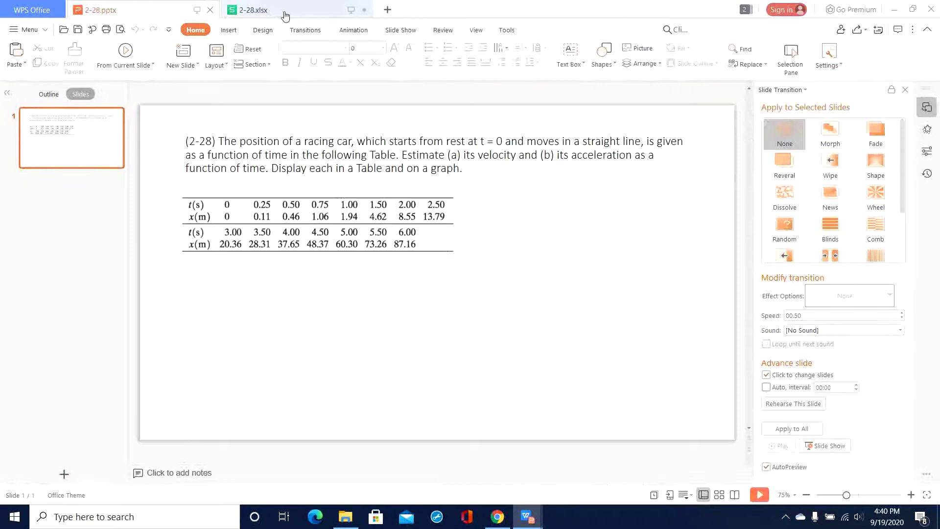
click(283, 11)
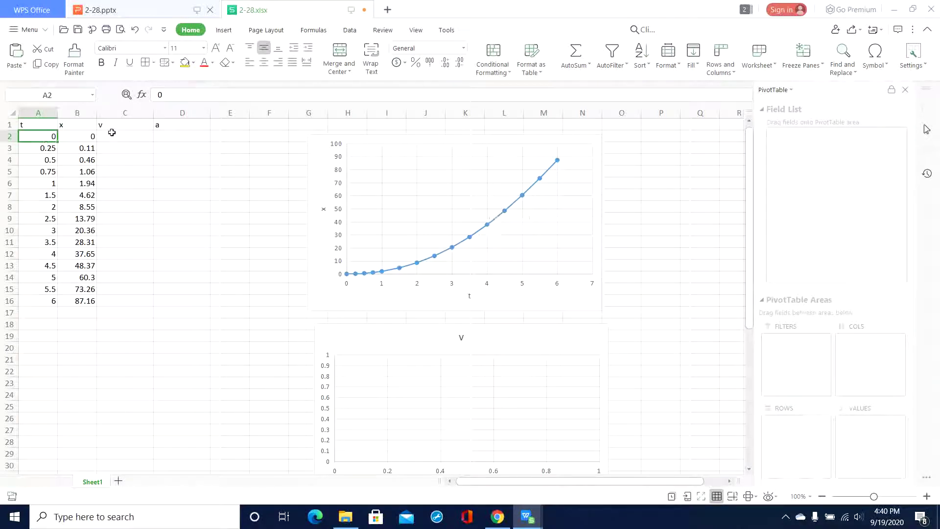
- Enter 0 as the starting velocity in C2
click(112, 136)
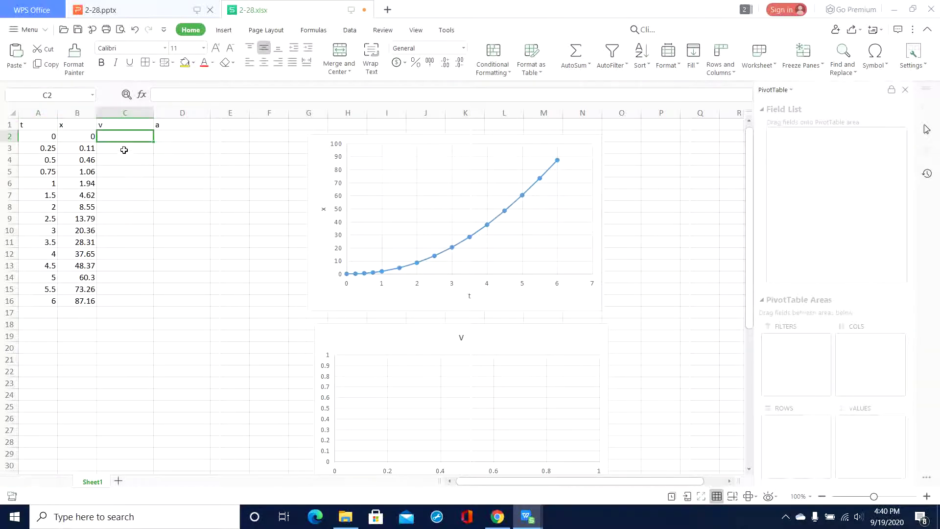
text(0)
key(Return)
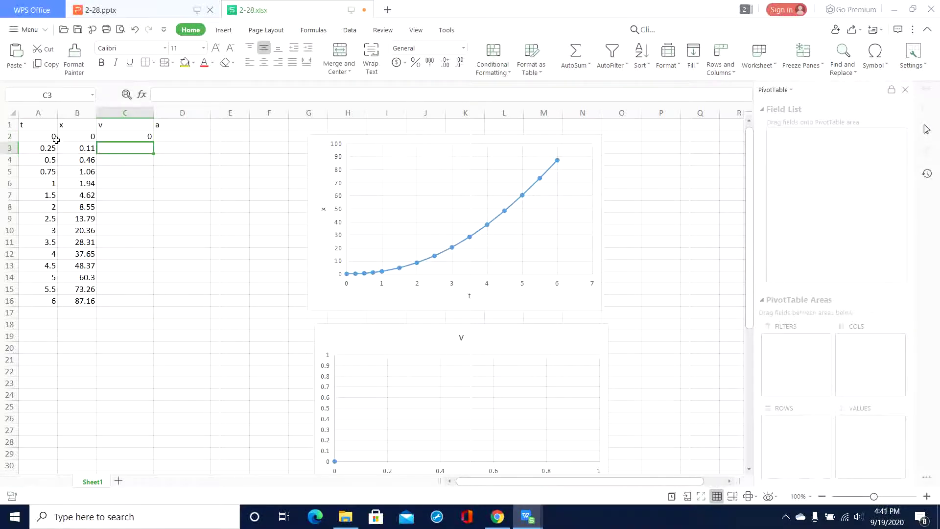
- Enter =(B3-B2)/(A3-A2) in C3 and fill it down to C16
text(=()
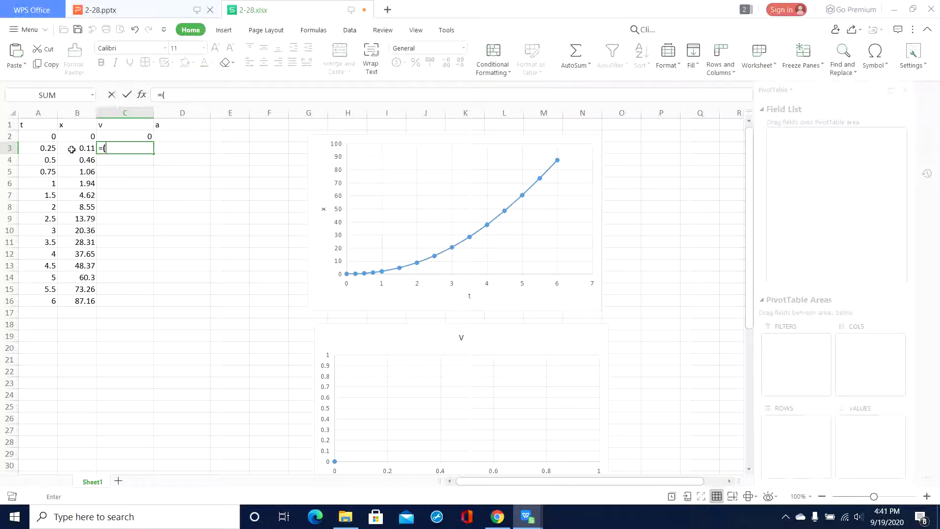
click(68, 148)
text(-)
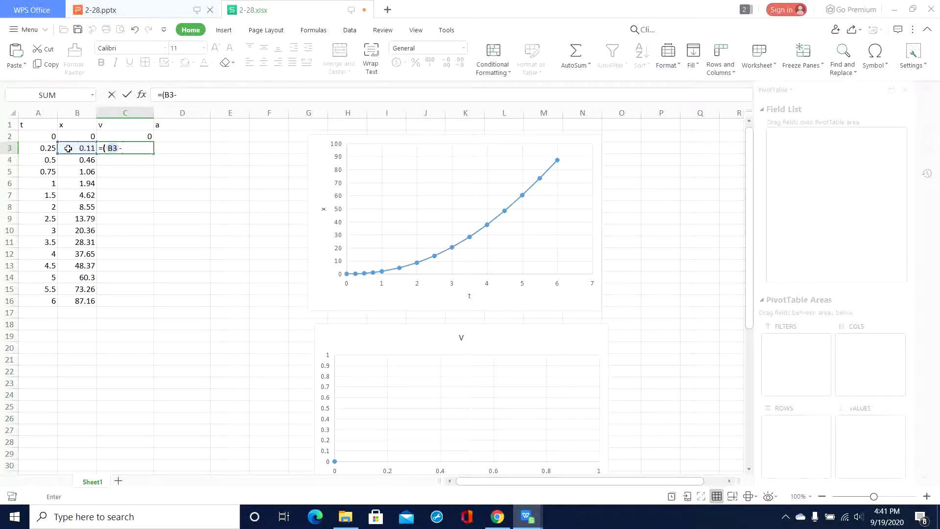
click(75, 137)
text())
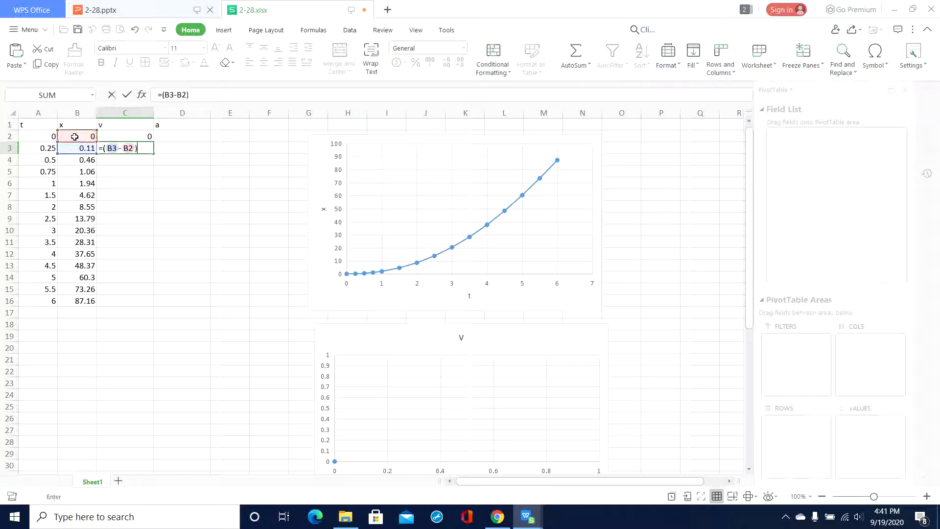
text(/()
click(43, 152)
text(-)
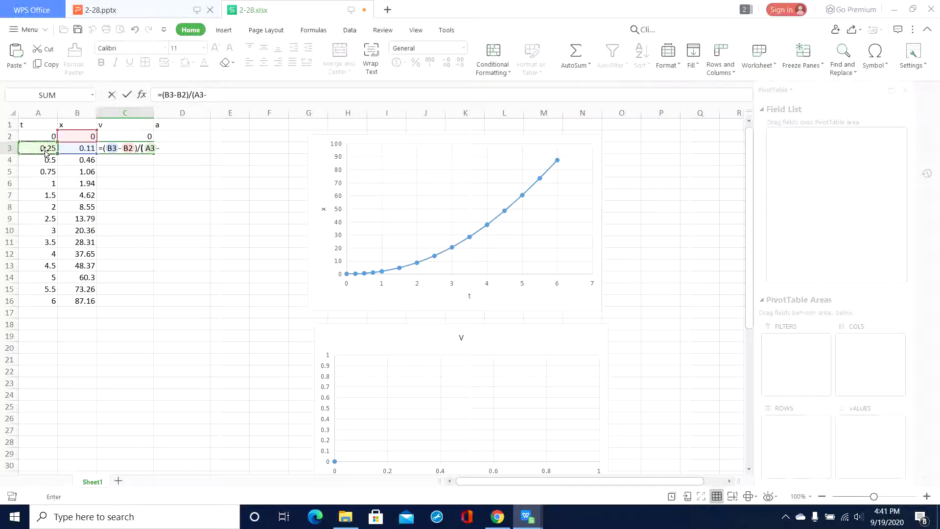
click(43, 137)
text())
key(Return)
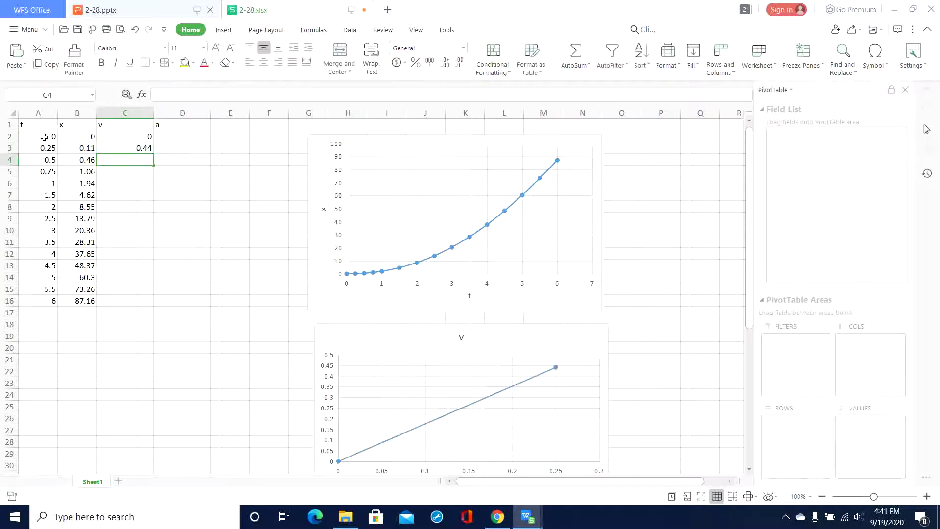
click(133, 145)
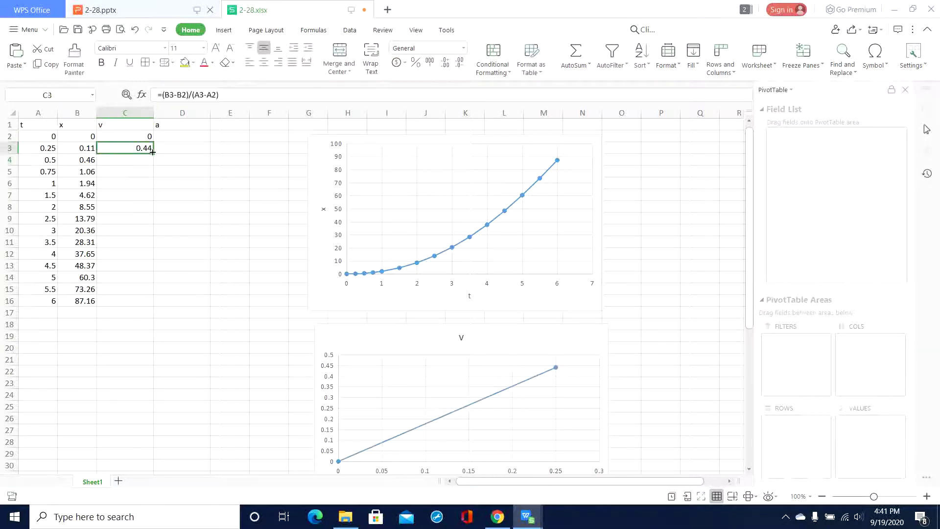
drag(152, 152, 153, 301)
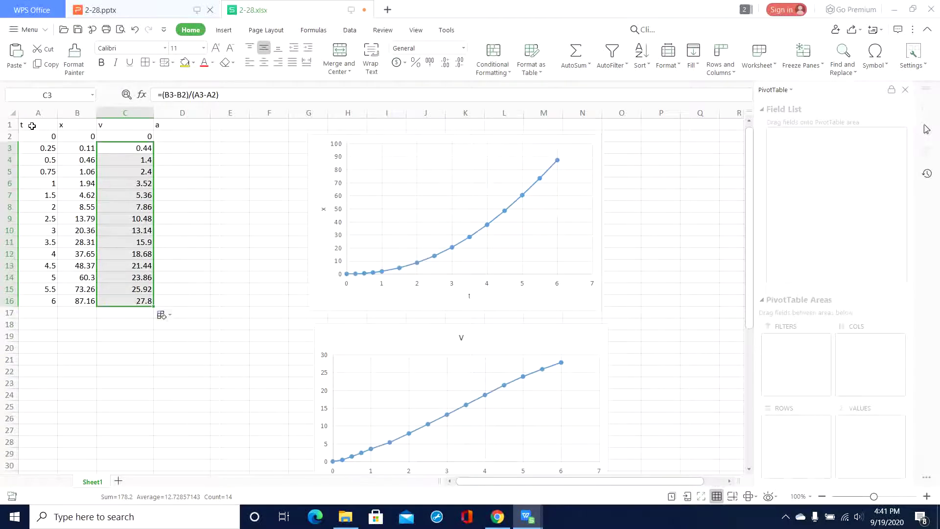
- Scroll down to review the v–t chart with velocities up to 27.8, then back to the headers
scroll(220, 179, down, 2)
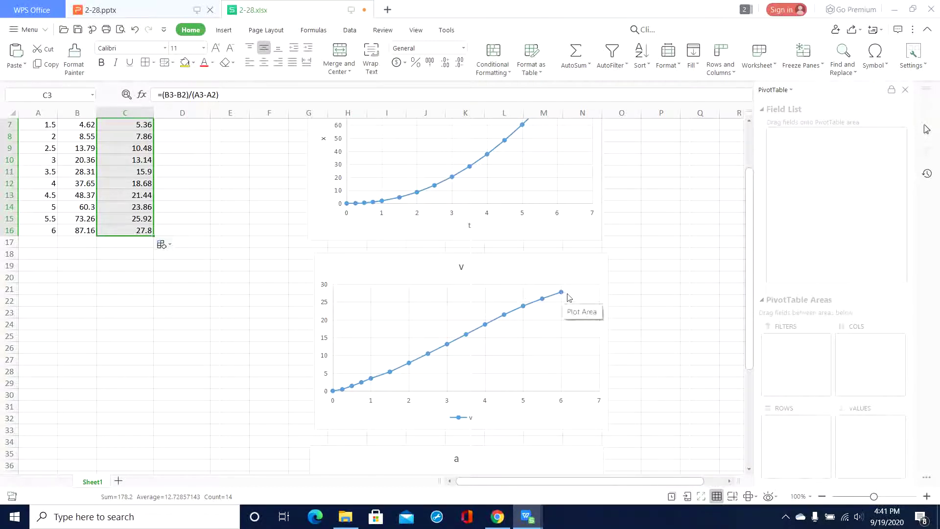
mouse_move(564, 292)
scroll(566, 375, up, 1)
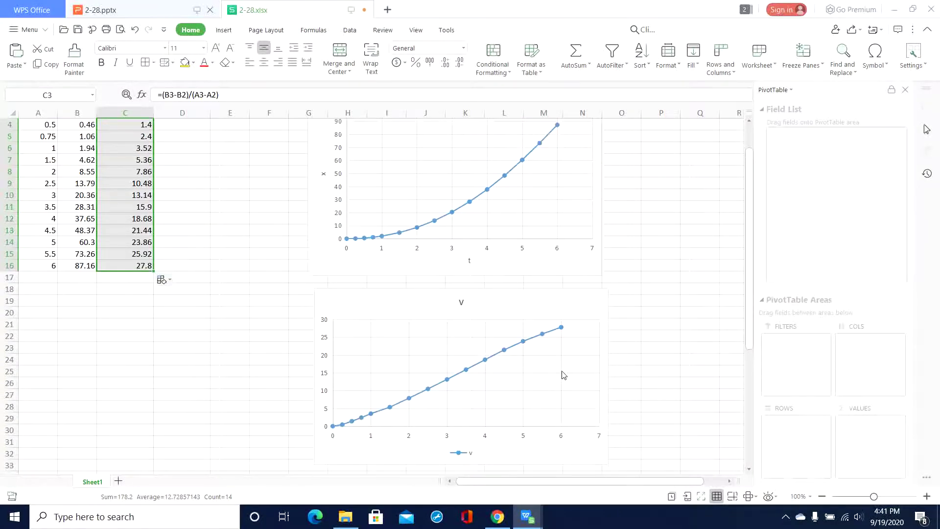
scroll(563, 375, down, 1)
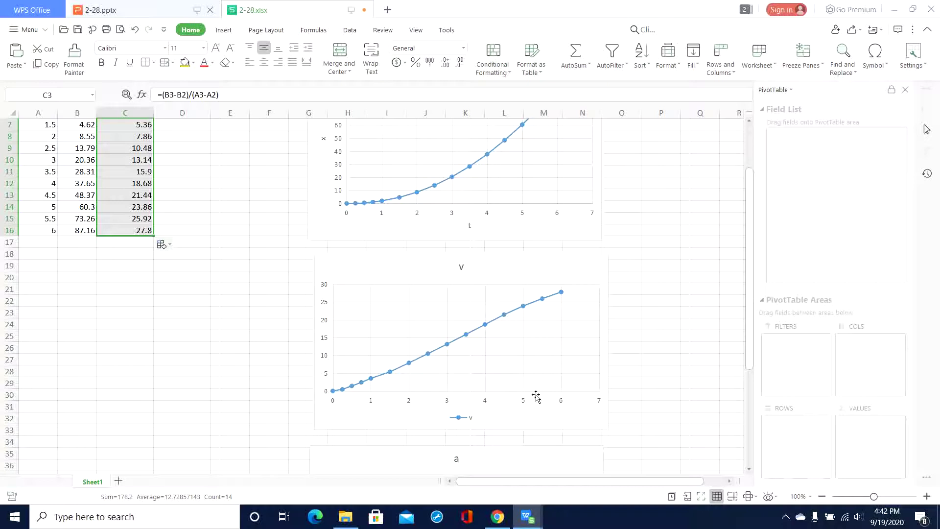
scroll(532, 394, up, 2)
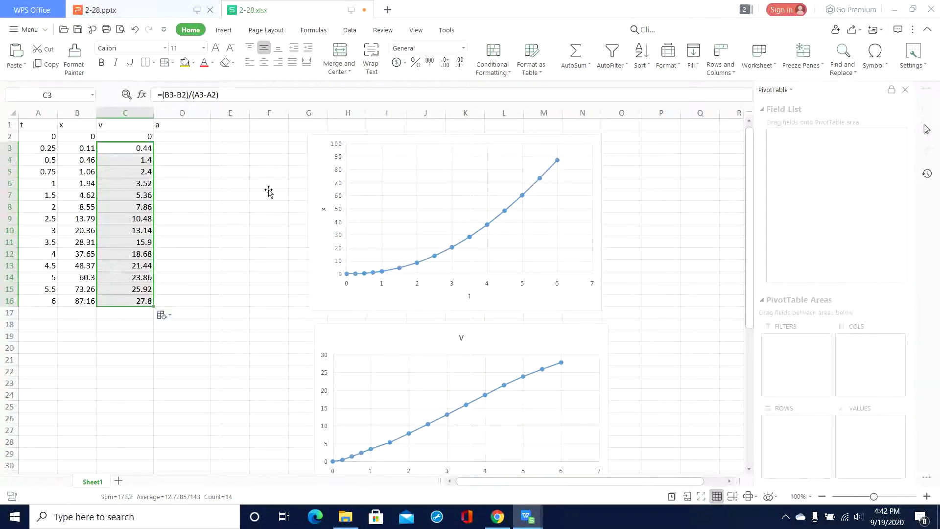
- Enter 0 in D2 and start D3's acceleration formula with the velocity difference (C3-C2)
click(194, 135)
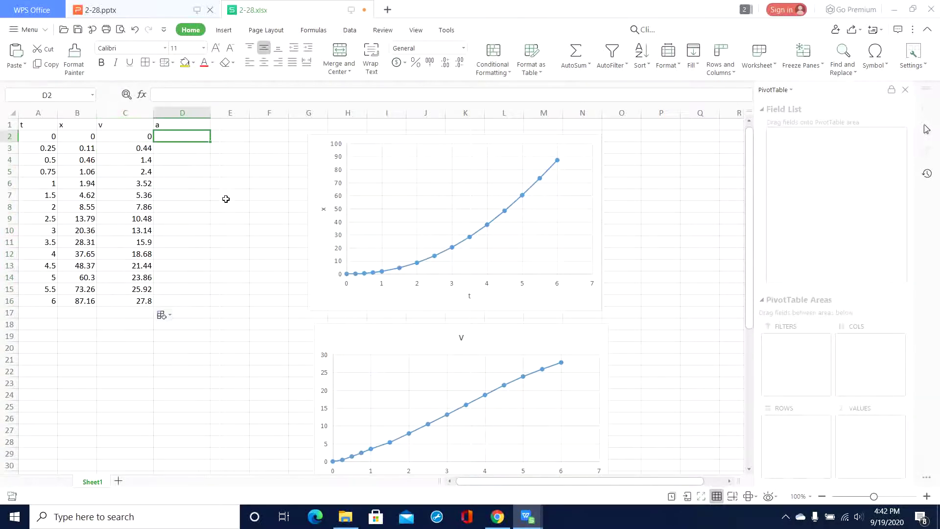
text(0)
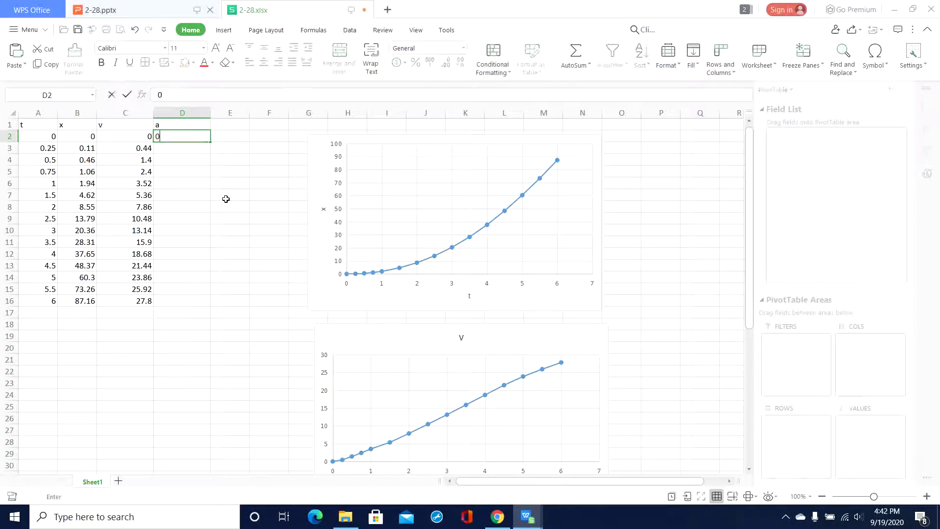
click(196, 149)
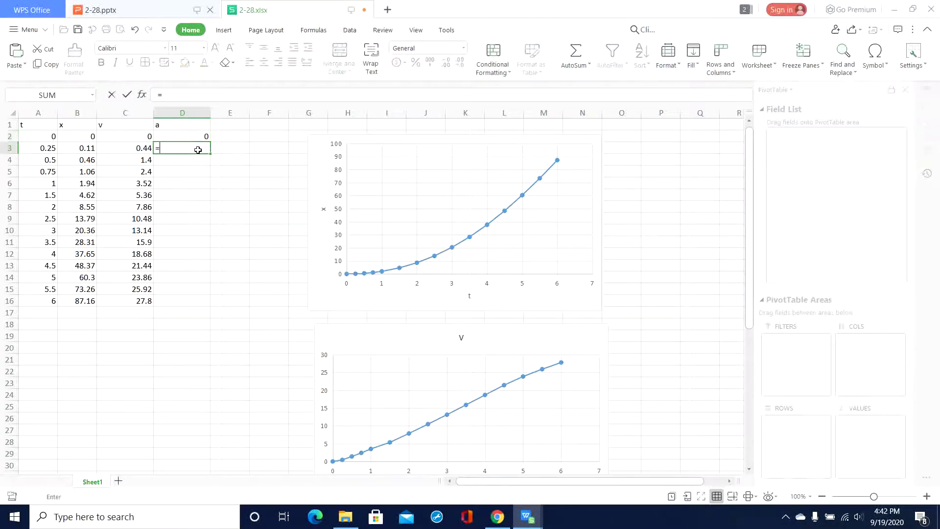
text(=()
click(138, 147)
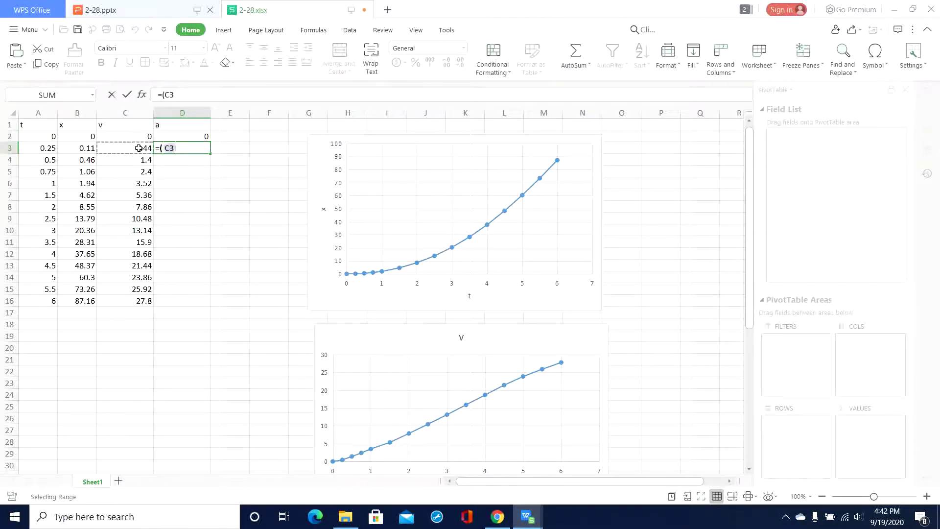
text(-)
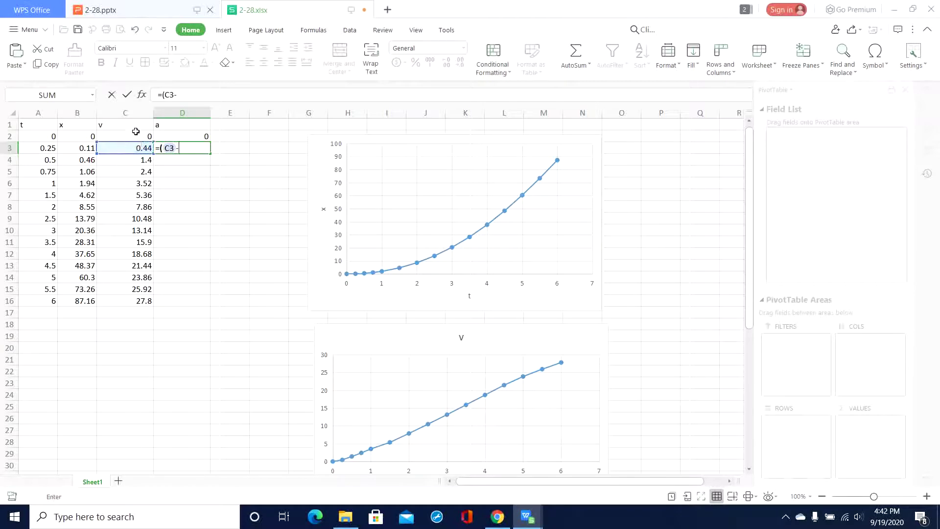
click(136, 135)
text()/()
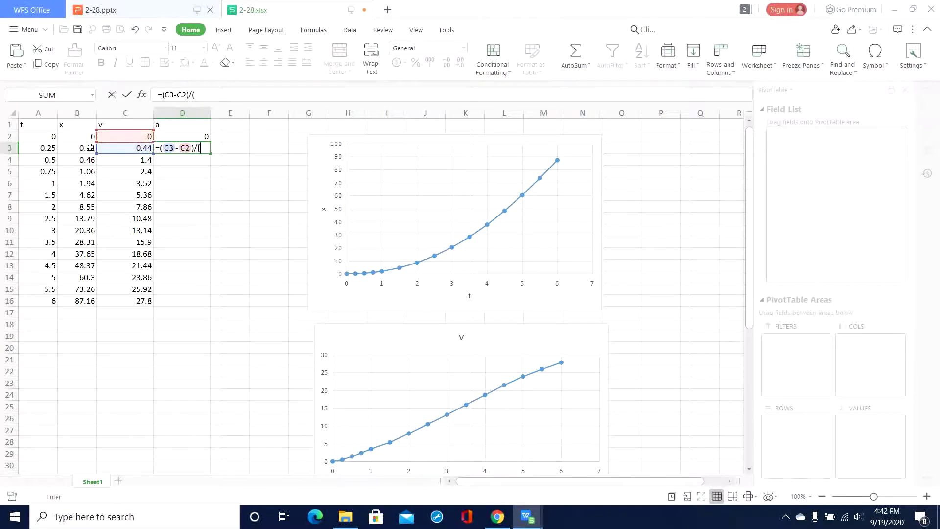
- Complete D3 by dividing by (A3-A2), giving an acceleration of 1.76
click(90, 148)
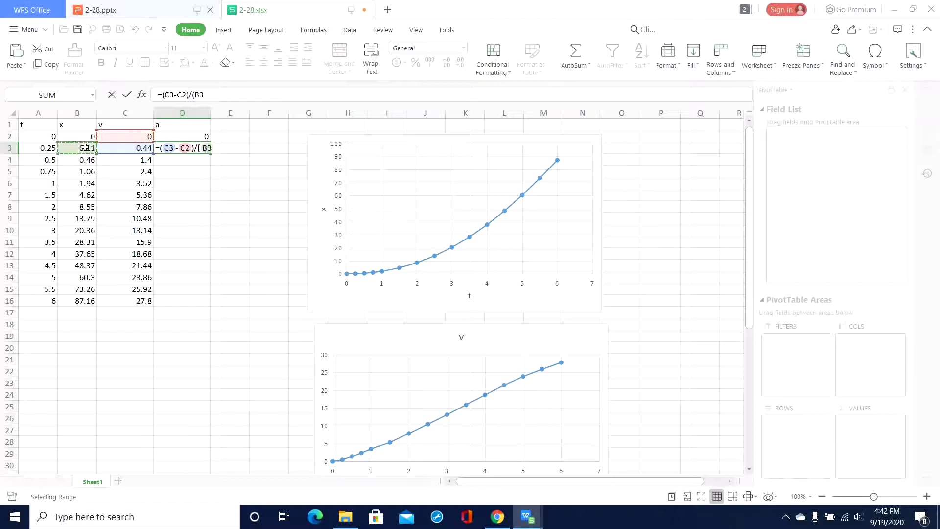
click(49, 149)
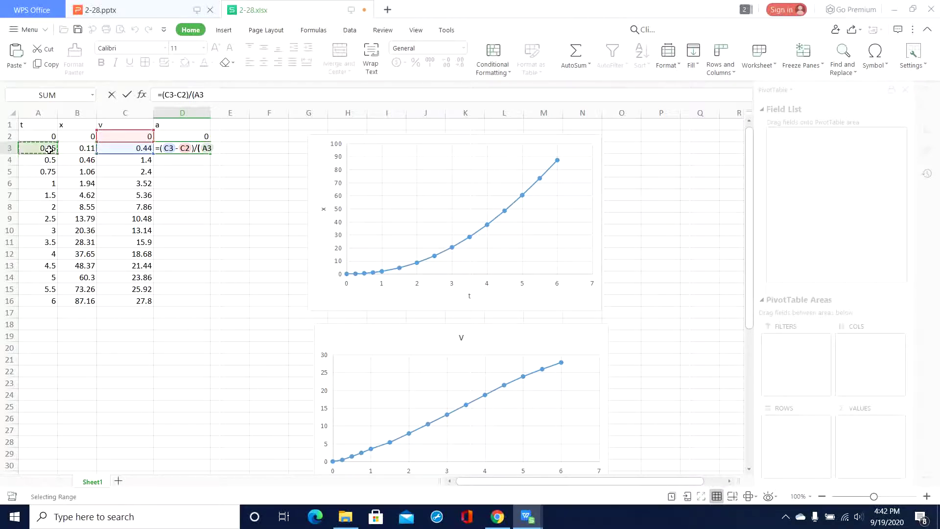
text(-)
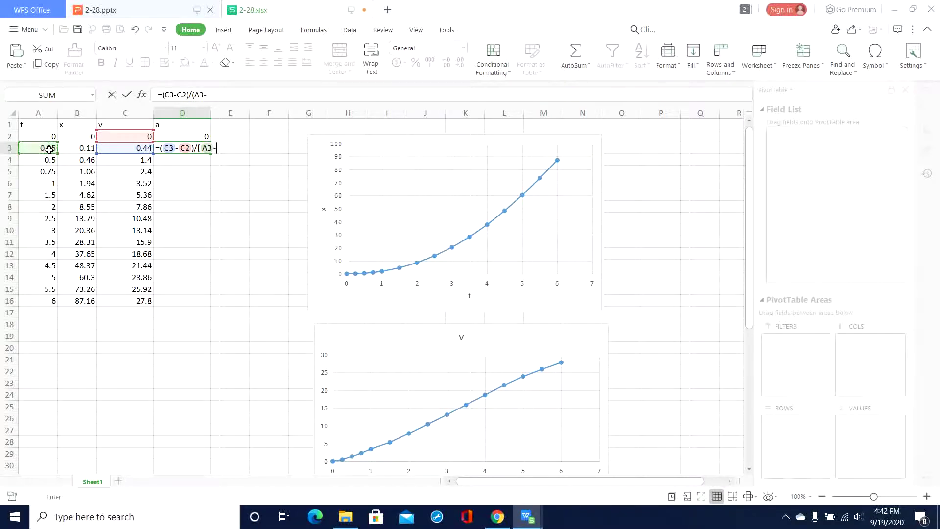
click(47, 134)
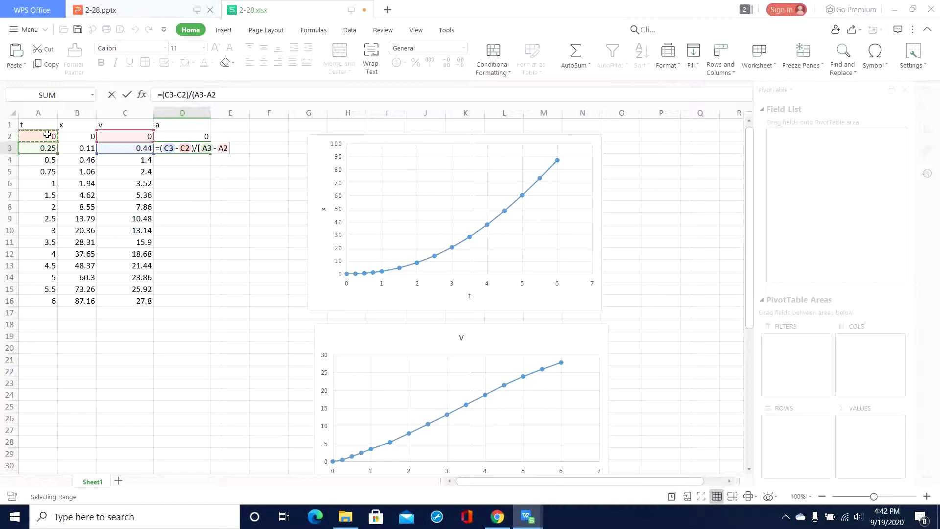
text())
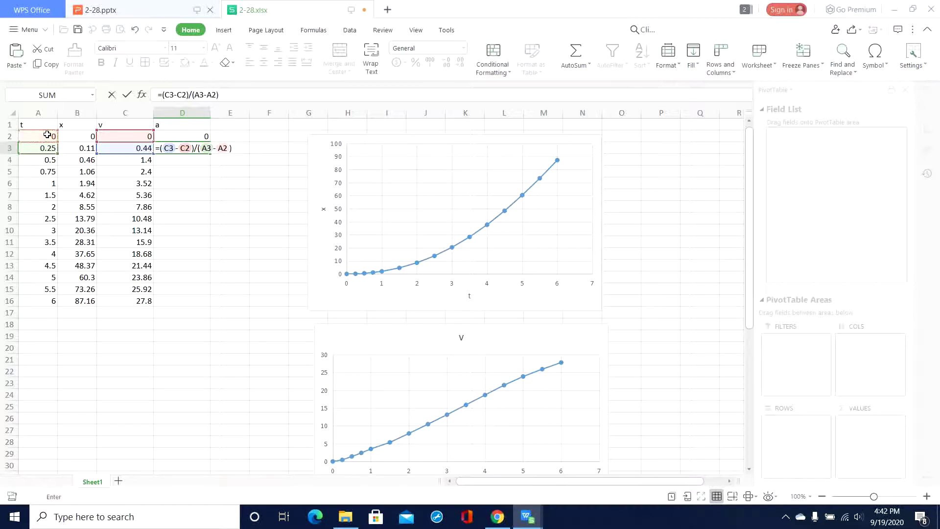
key(Return)
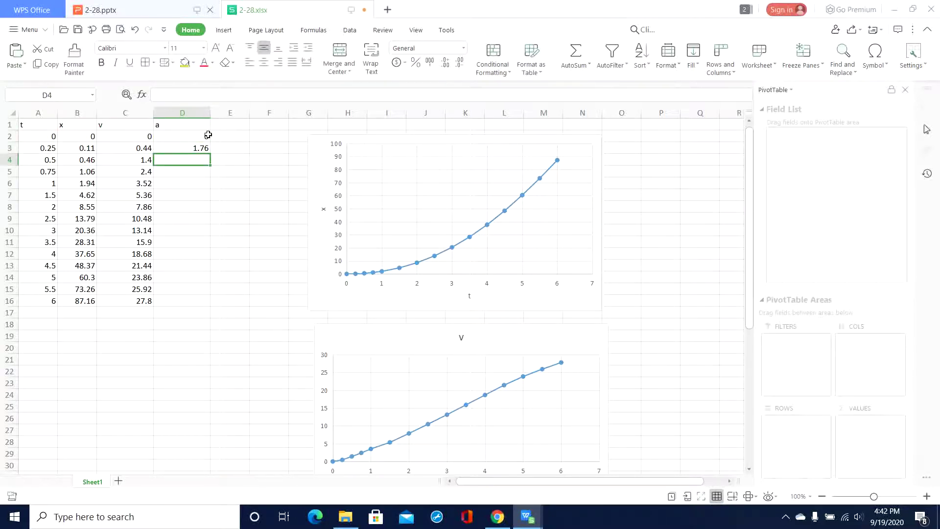
click(196, 147)
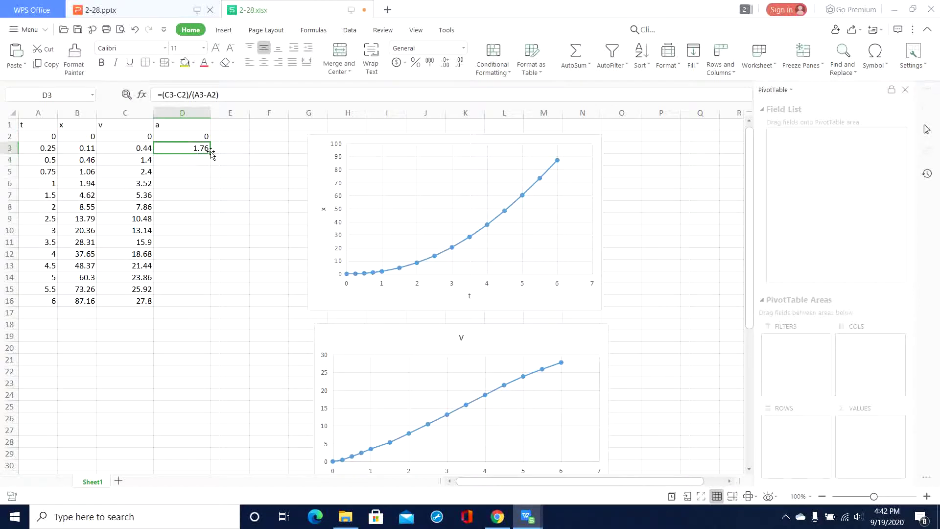
- Fill the acceleration formula from D3 down to D16, ending at 3.76, and check the a chart
drag(209, 152, 217, 306)
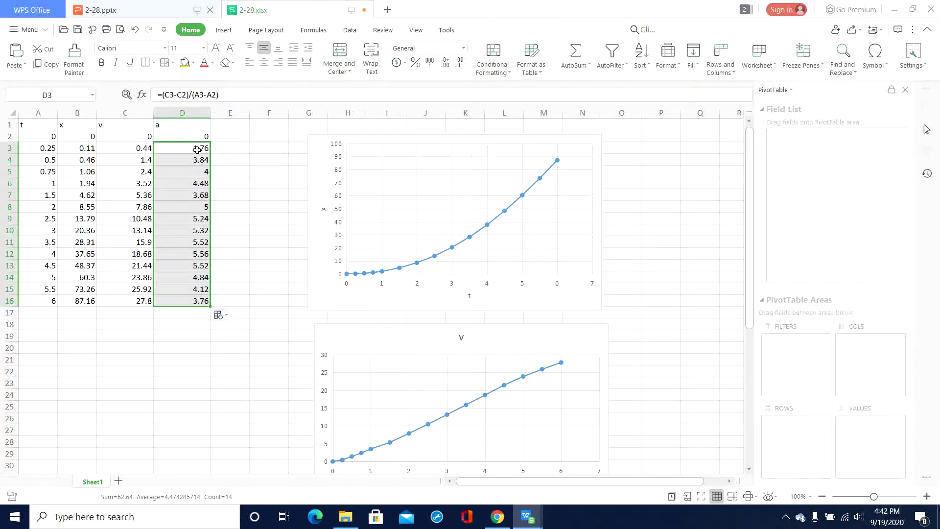
scroll(307, 304, down, 1)
scroll(274, 311, up, 1)
scroll(203, 194, down, 3)
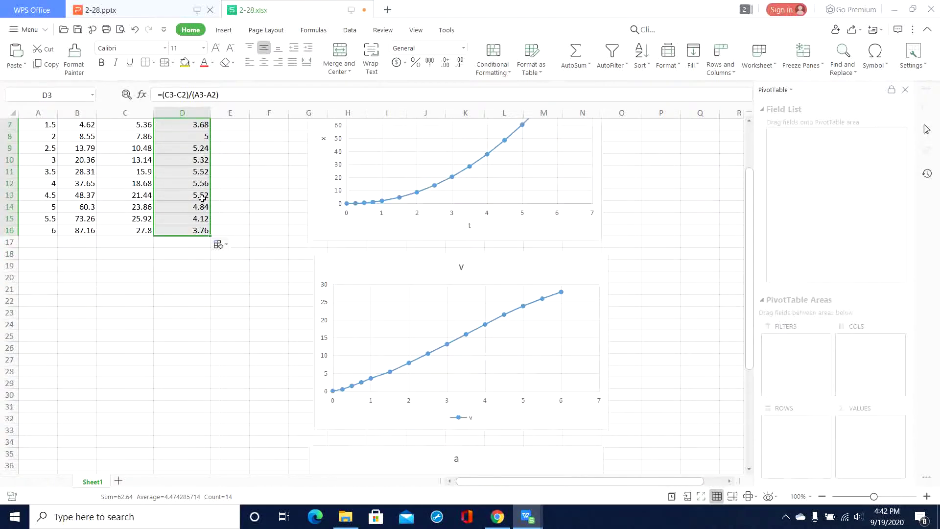
scroll(201, 203, down, 3)
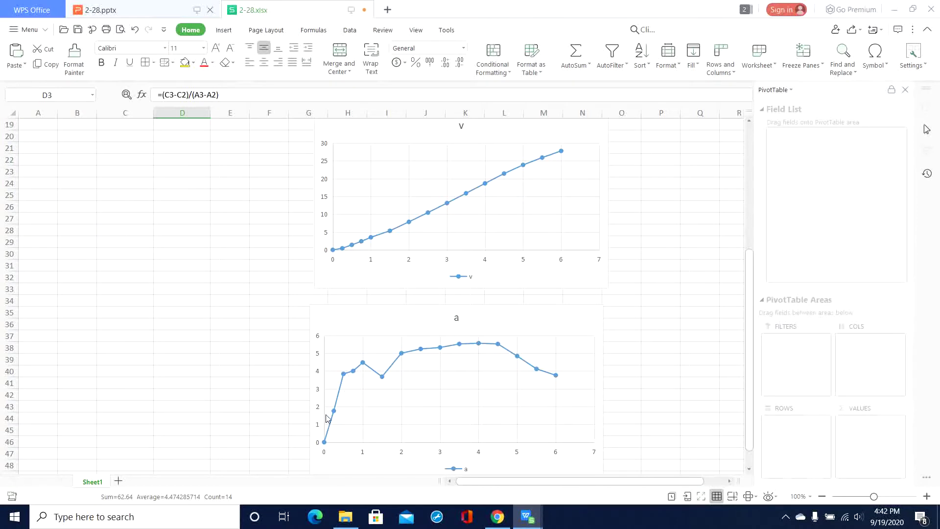
scroll(414, 378, down, 1)
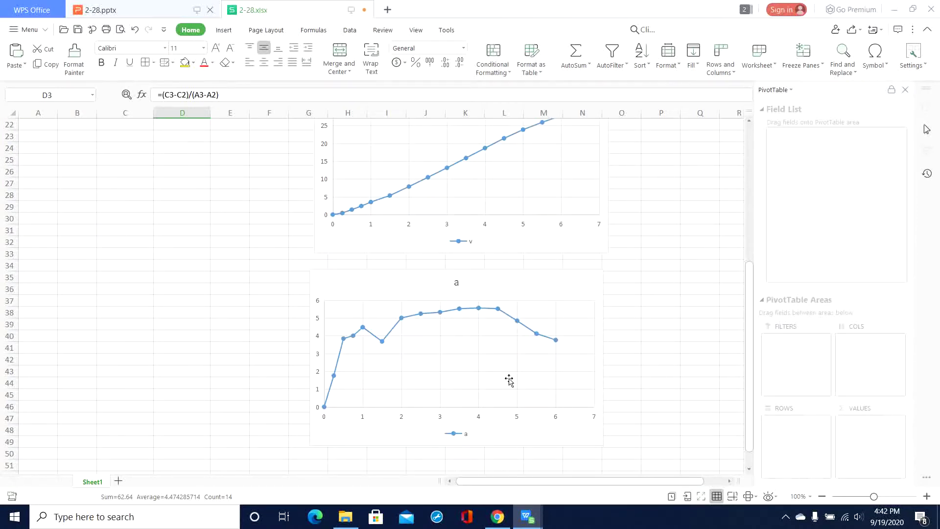
scroll(504, 378, up, 3)
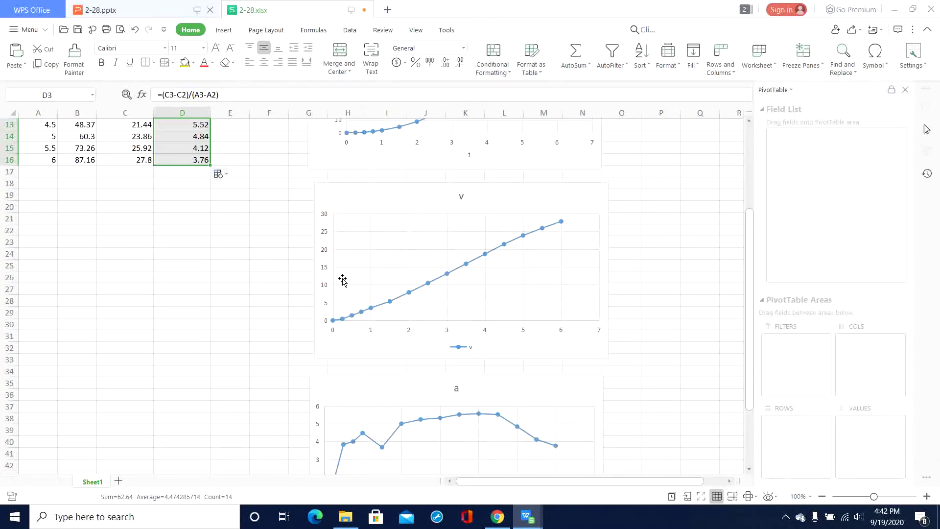